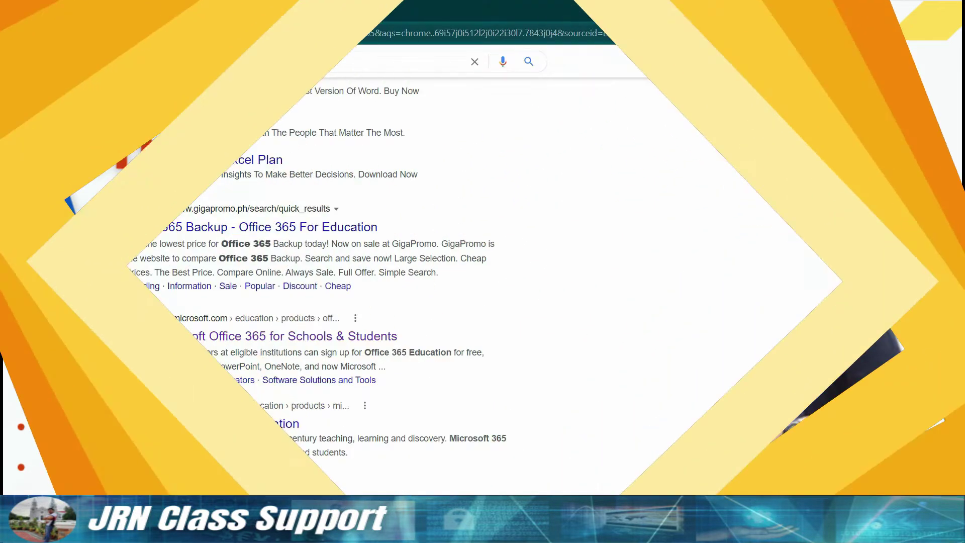
Scroll the results, then resubmit the 'education office 365' Google search.
scroll(382, 272, "down", 7)
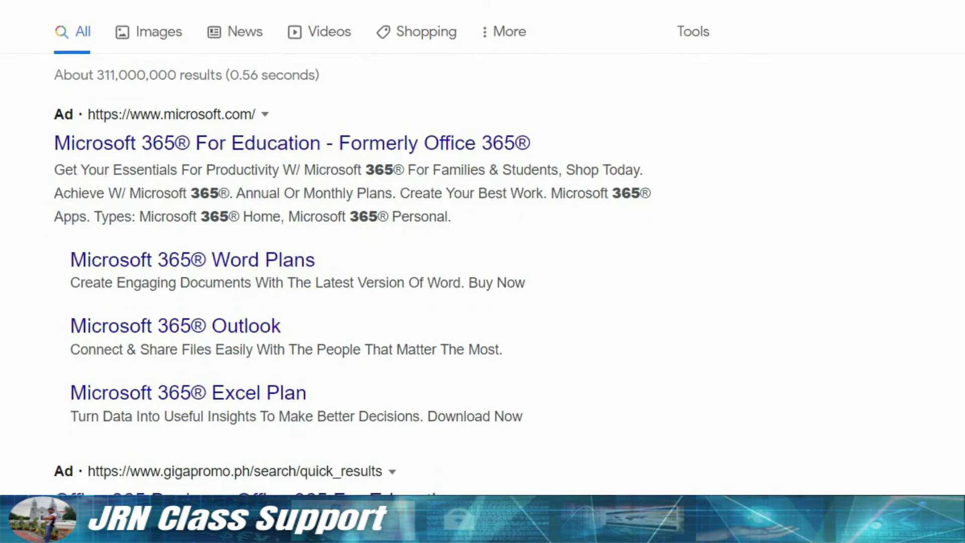
scroll(359, 272, "down", 1)
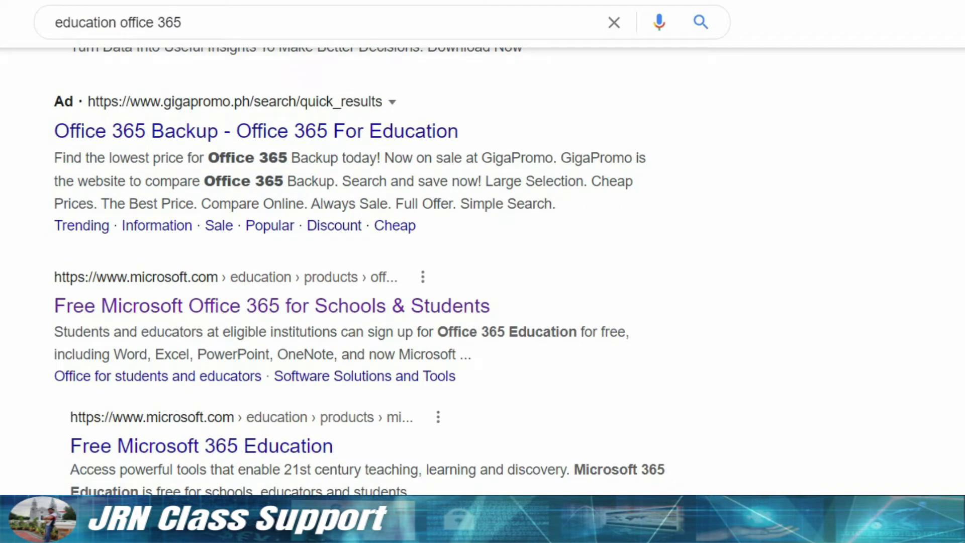
scroll(482, 272, "up", 7)
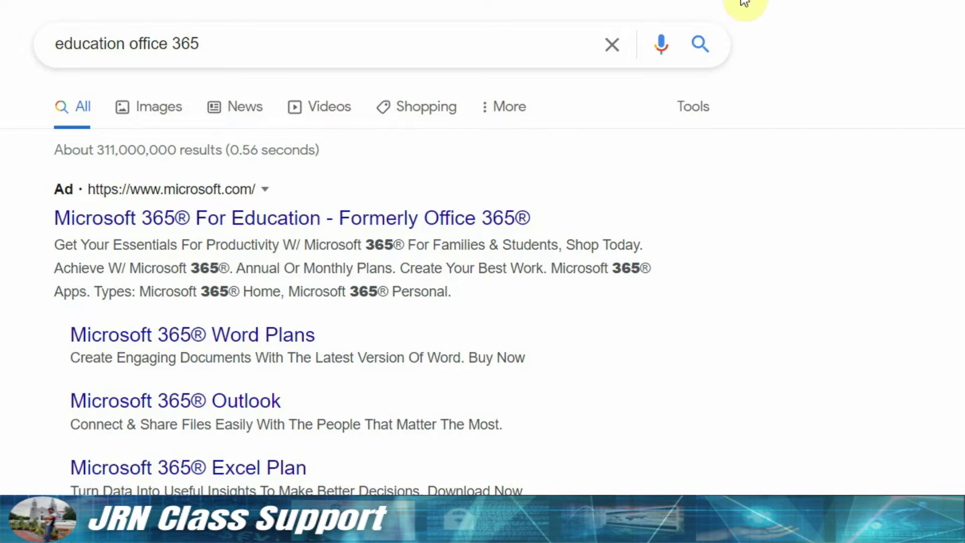
left_click(431, 65)
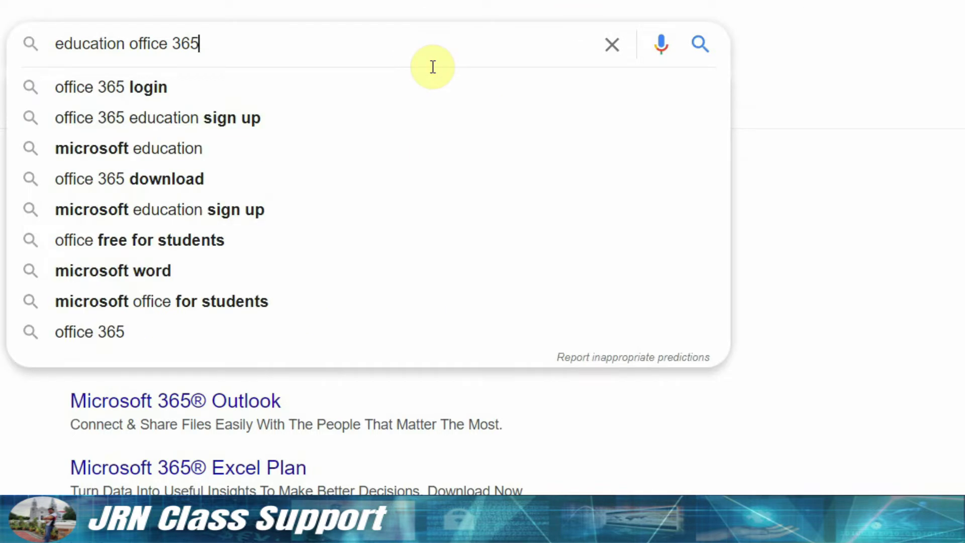
key("Escape")
key("Return")
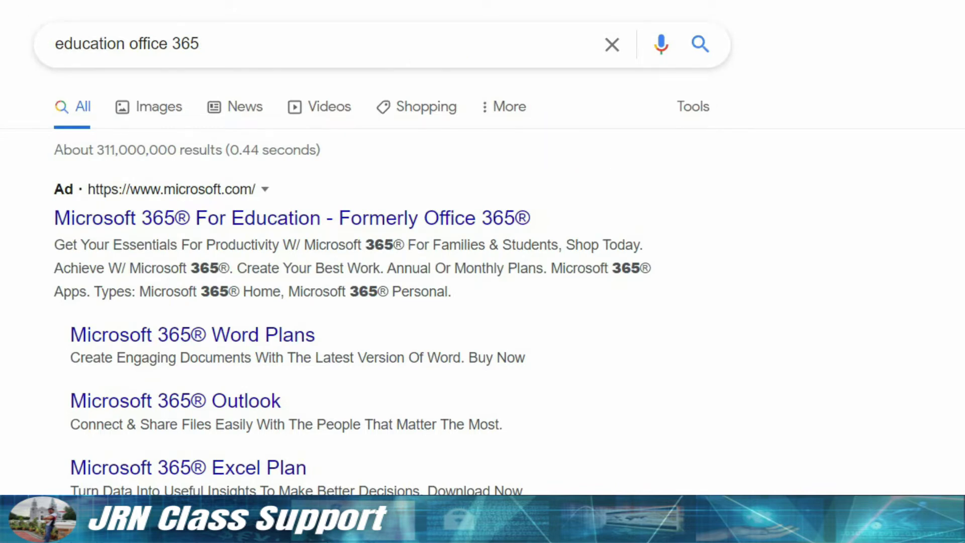
Scroll down the results toward the Microsoft Office 365 Education link.
scroll(387, 277, "down", 9)
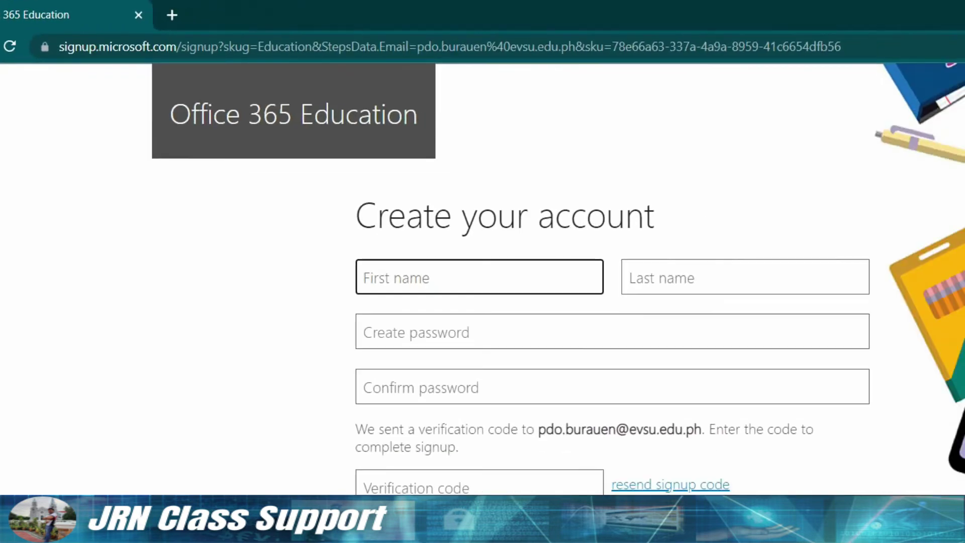
Enter the account holder's first and last name, correcting a typo in the last name.
type("PDO")
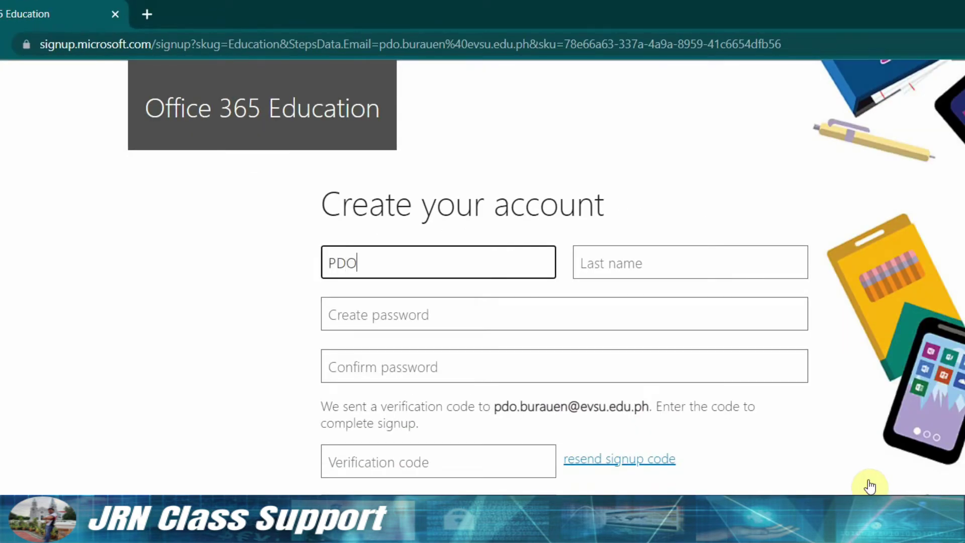
key("Tab")
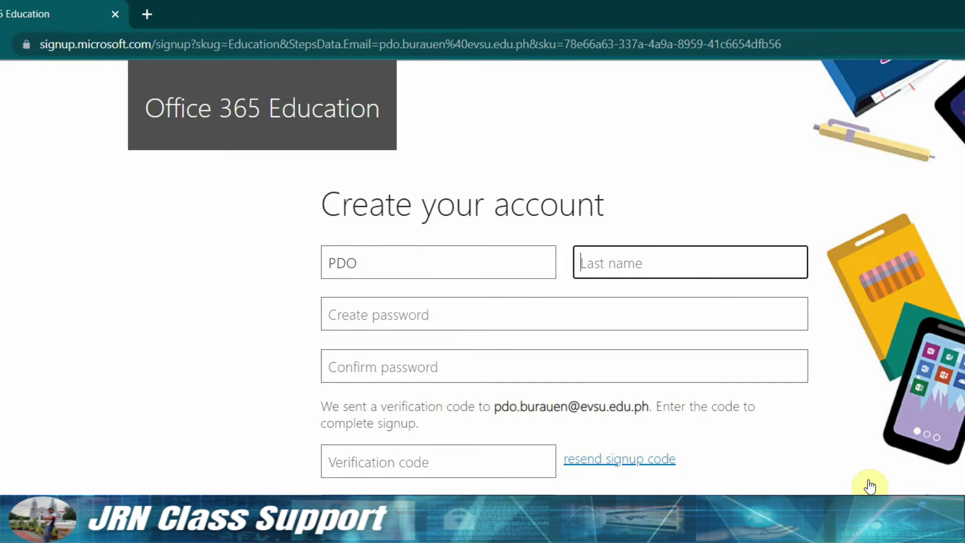
type("Burauen")
key("Tab")
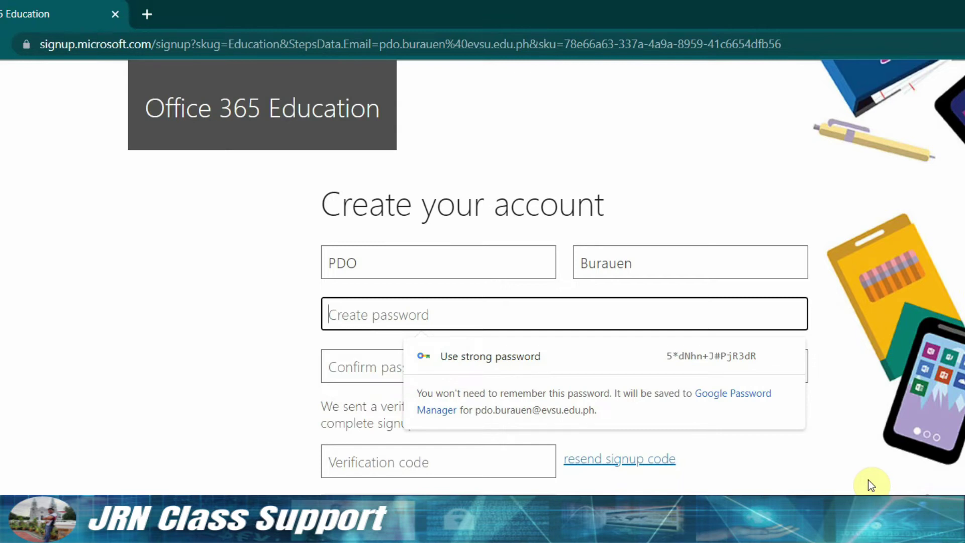
Enter the password and confirm it, retyping entries after the mismatch warning.
type("••••")
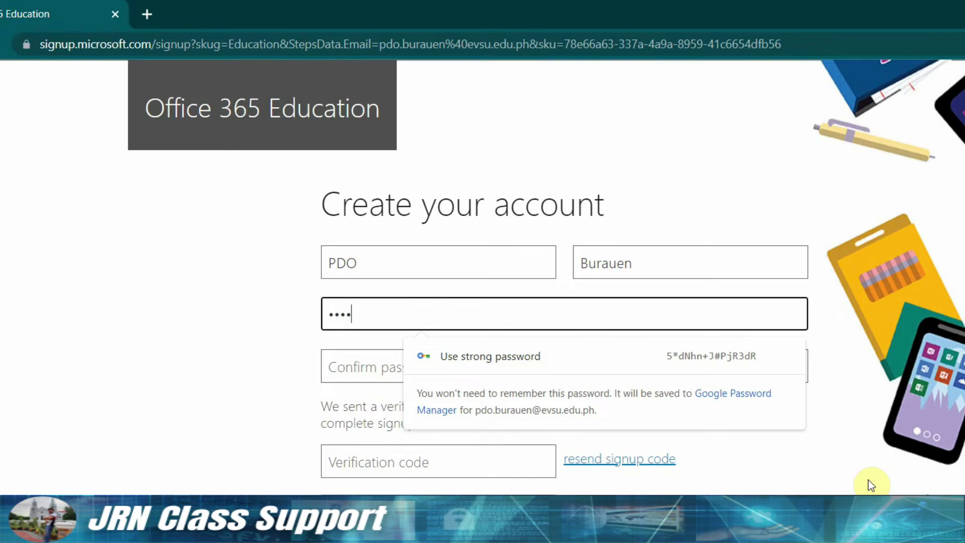
type("•••••")
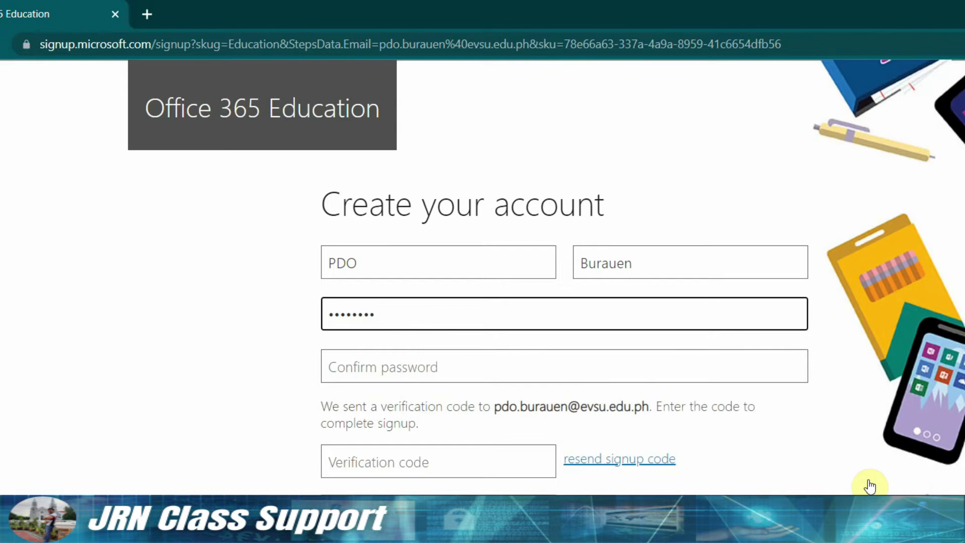
key("Tab")
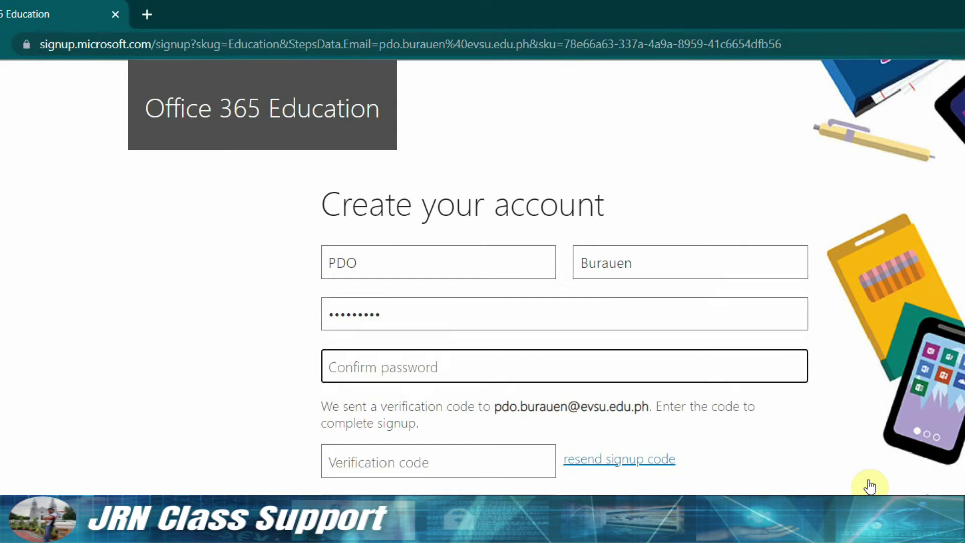
type("••••")
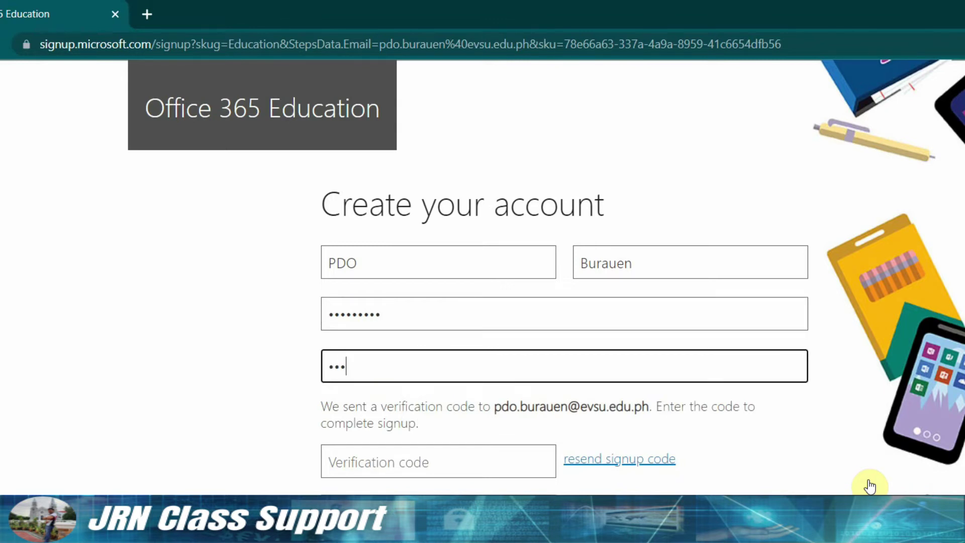
type("••••")
key("ctrl+a")
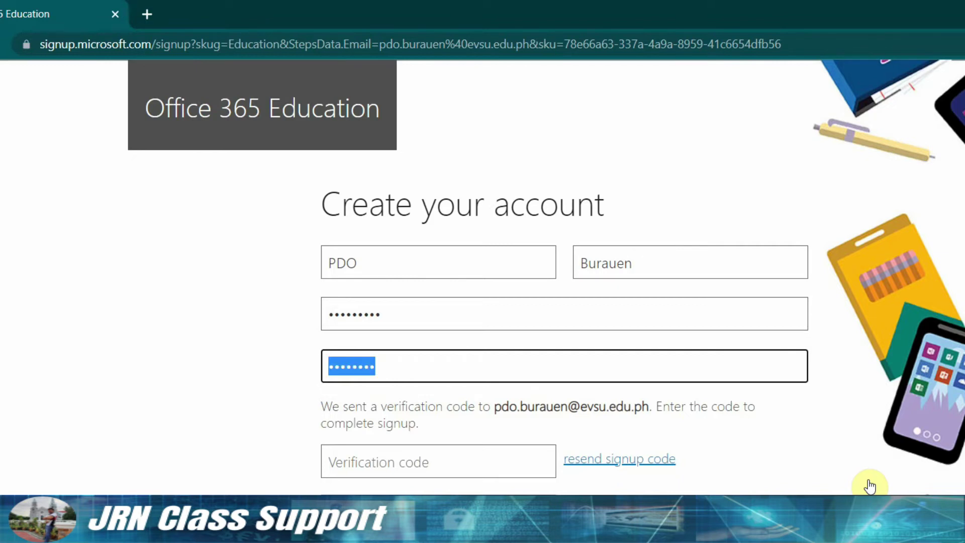
type("•••")
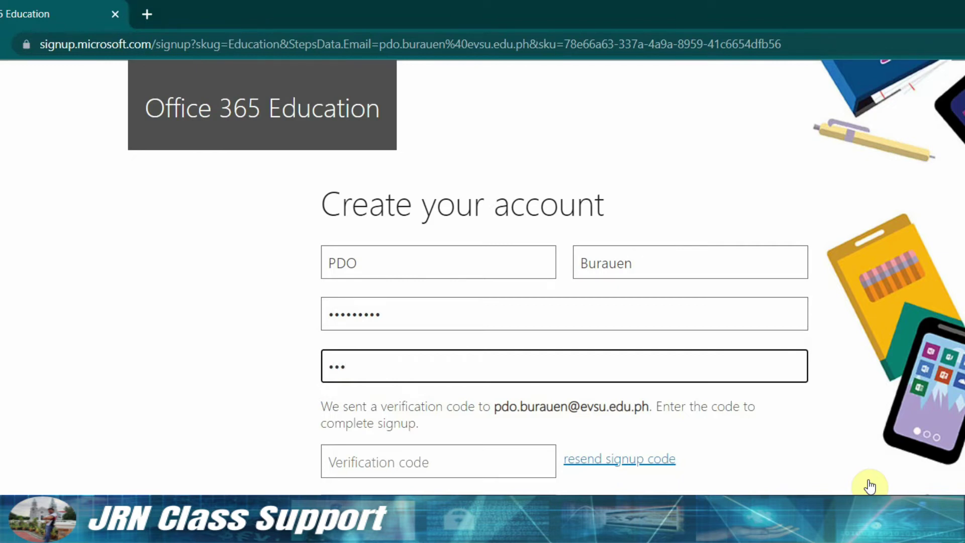
key("ctrl+a")
type("••••••••")
key("shift+Tab")
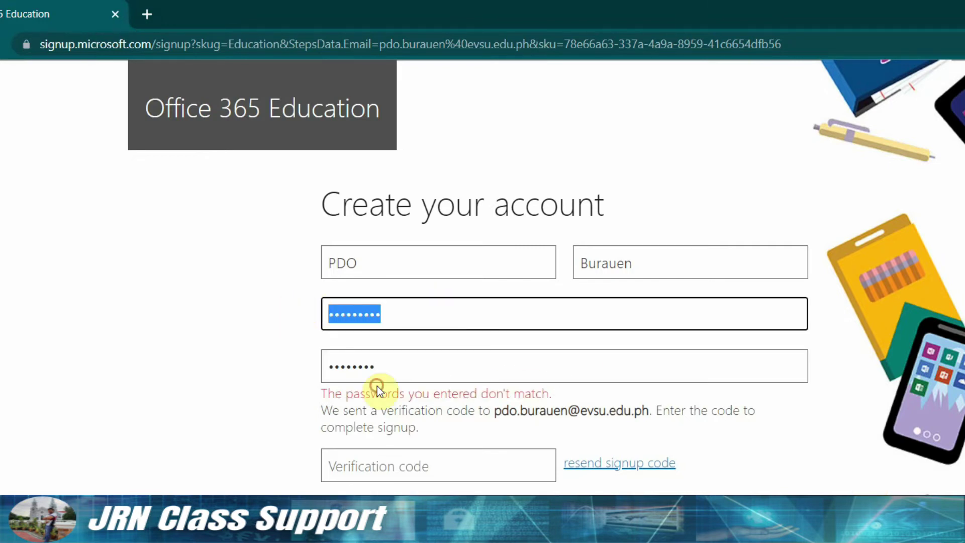
type("••")
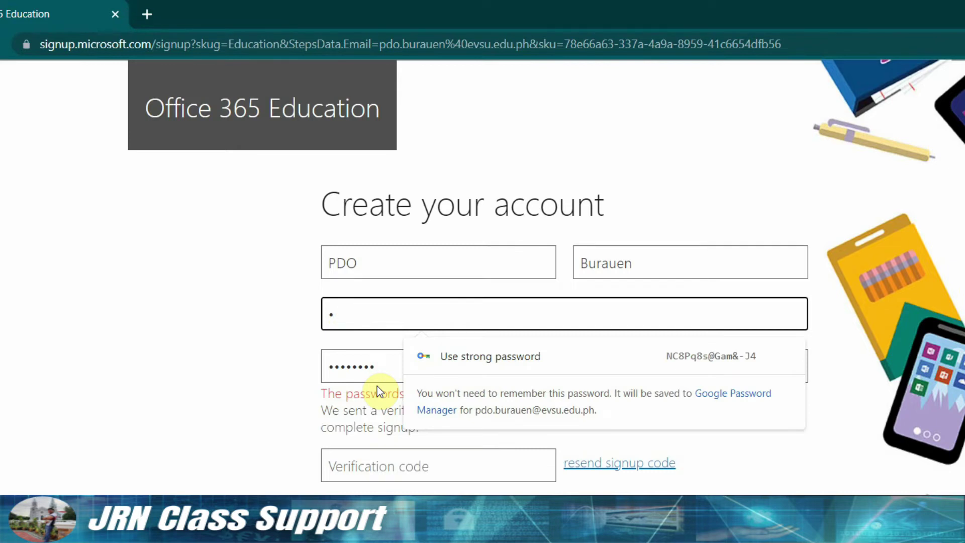
type("•••••••")
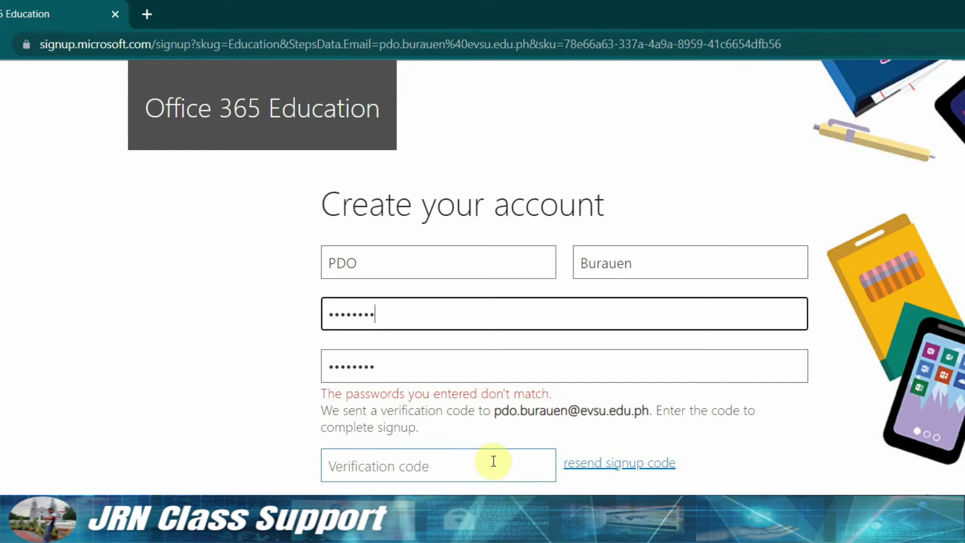
Load Gmail in a new browser tab.
left_click(637, 433)
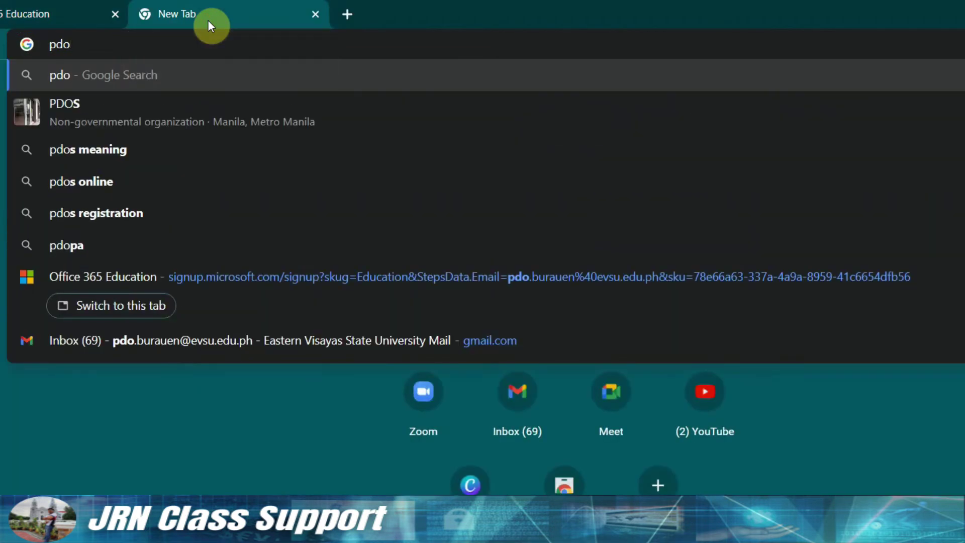
key("BackSpace")
key("BackSpace")
key("BackSpace")
type("gmail.com")
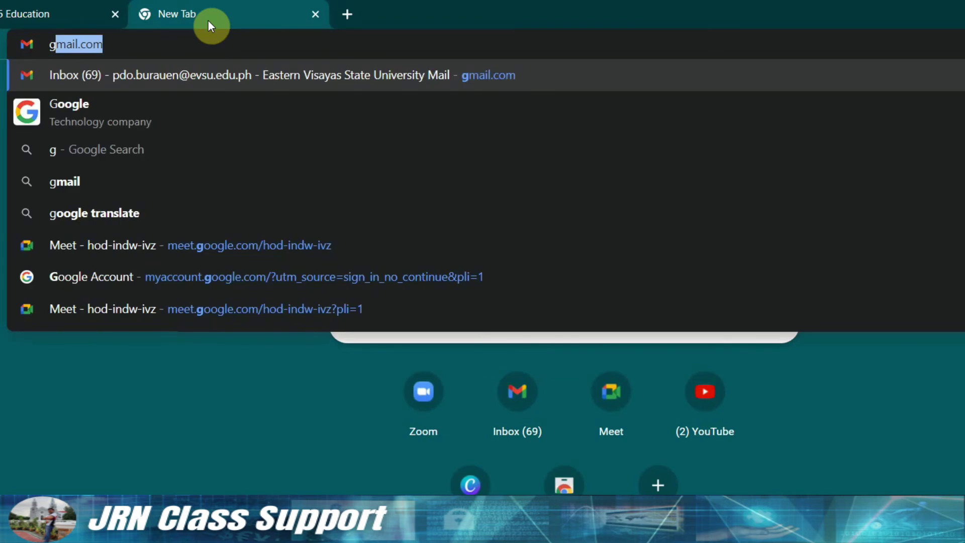
key("Return")
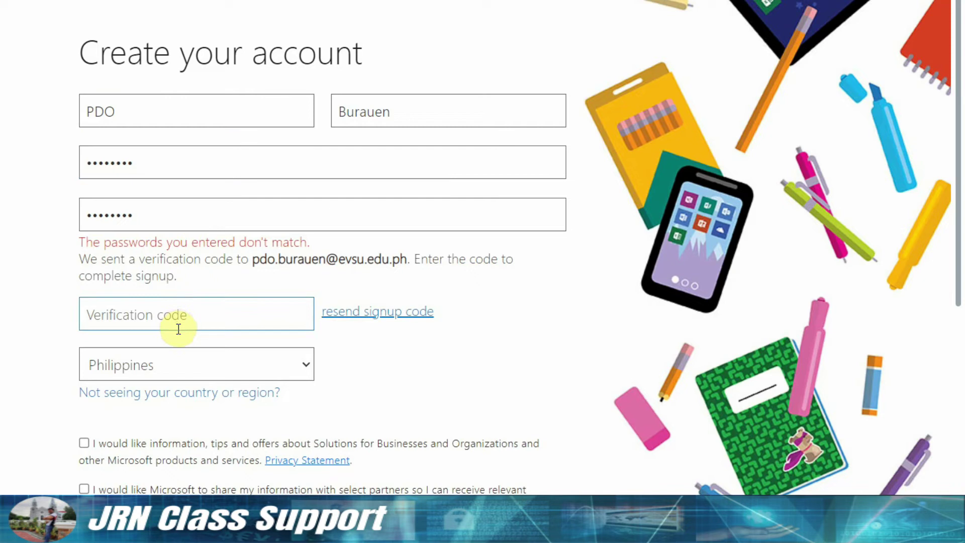
Select the code in the Microsoft Azure verification email and return to the code field.
left_click(178, 322)
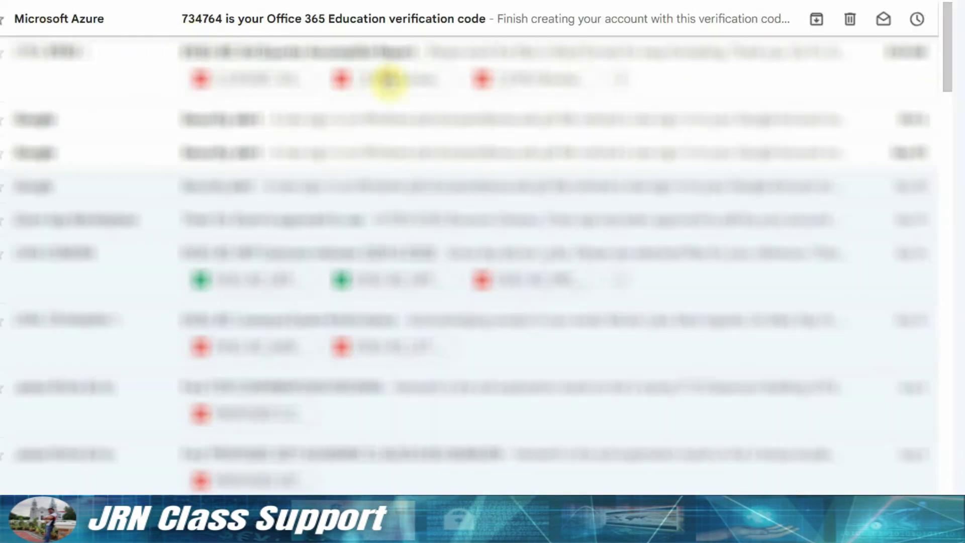
left_click(215, 32)
double_click(253, 265)
key("ctrl+c")
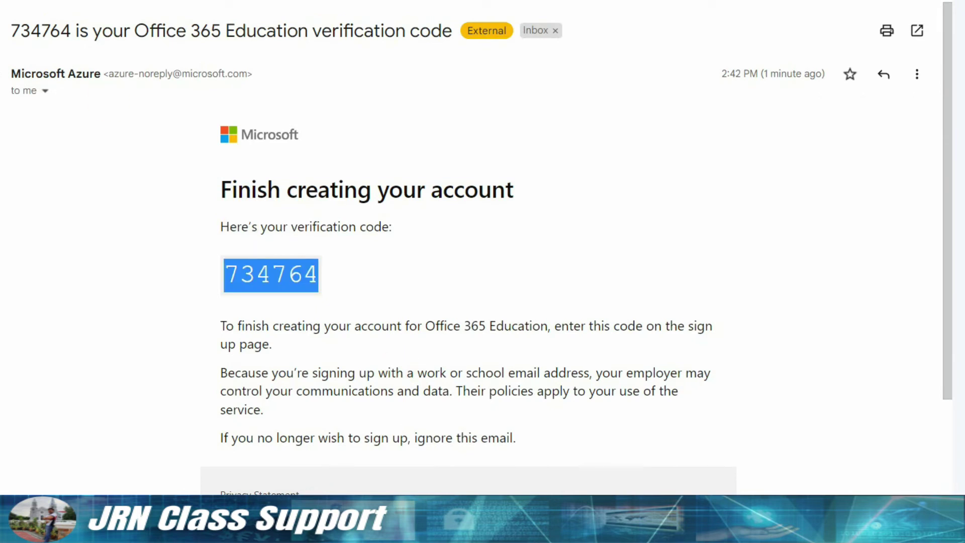
key("alt+Tab")
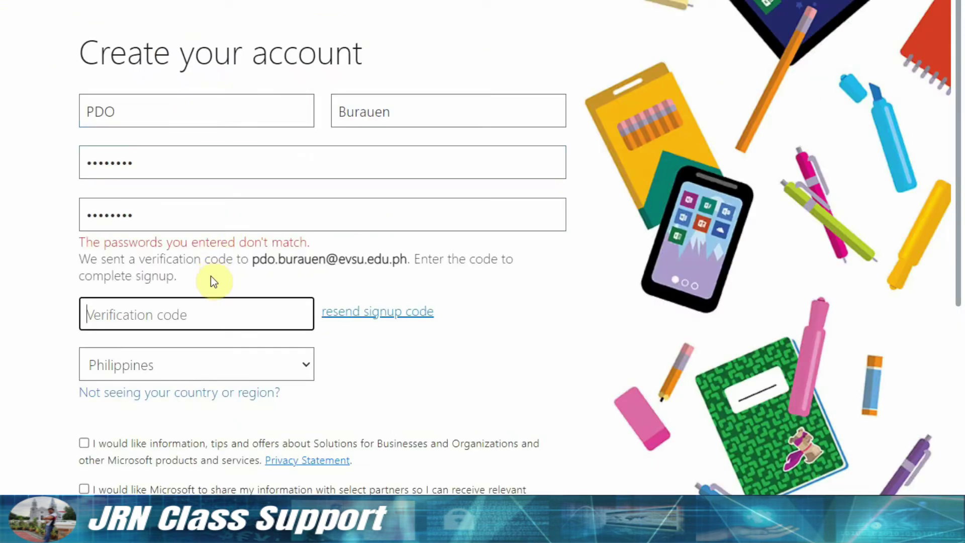
left_click(201, 309)
Paste the verification code, tick both consent checkboxes, and submit with Start.
key("ctrl+v")
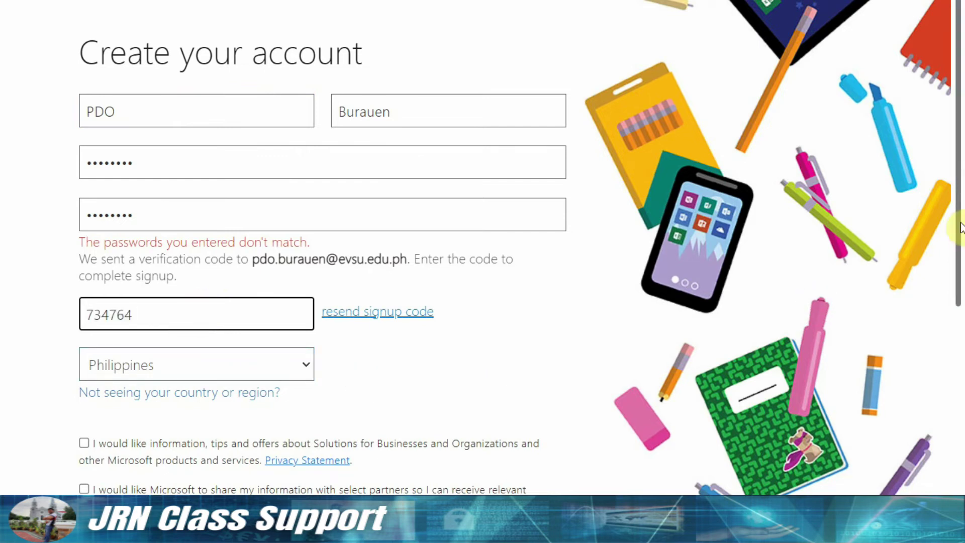
scroll(955, 237, "down", 2)
scroll(955, 312, "down", 3)
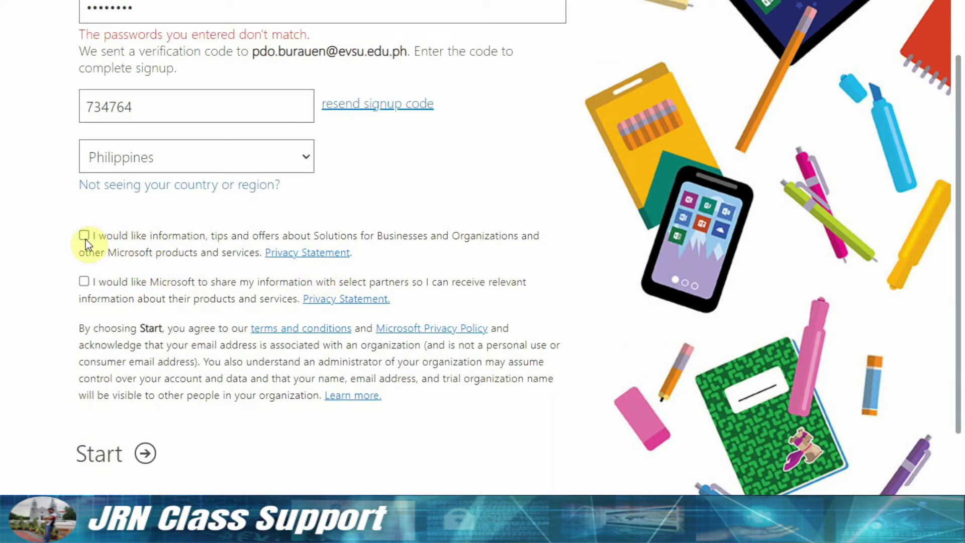
left_click(86, 239)
left_click(84, 281)
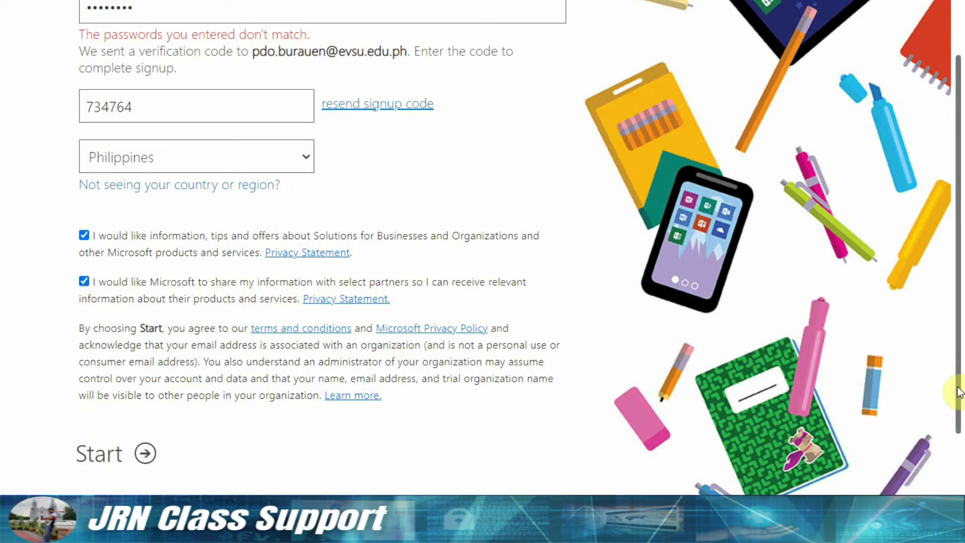
left_click_drag(955, 395, 954, 455)
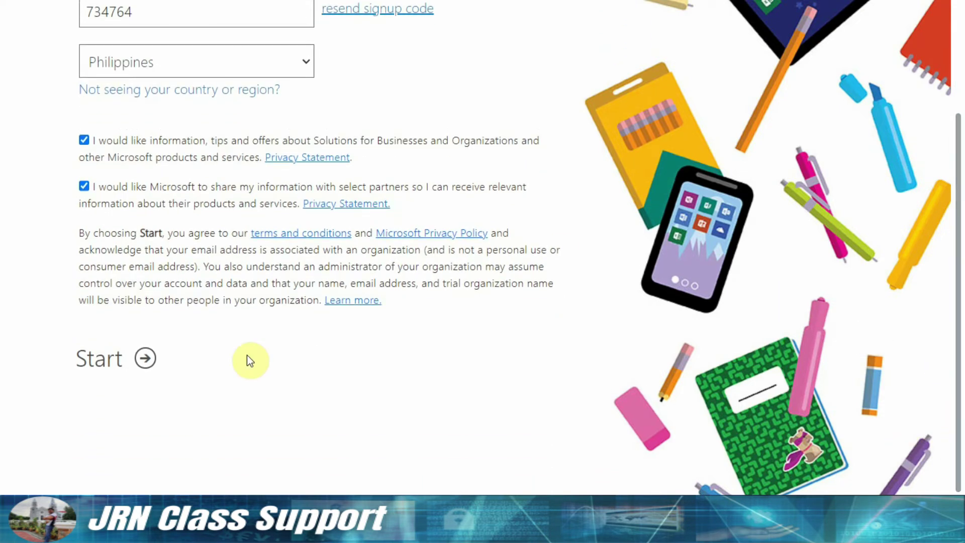
left_click(143, 365)
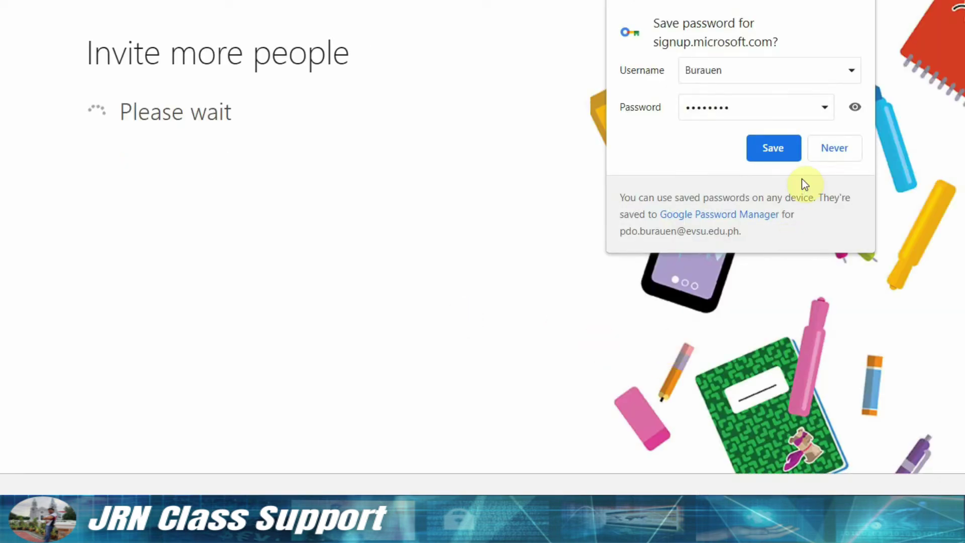
Save the new password in Chrome and dismiss the Find more apps tour on office.com.
left_click(775, 149)
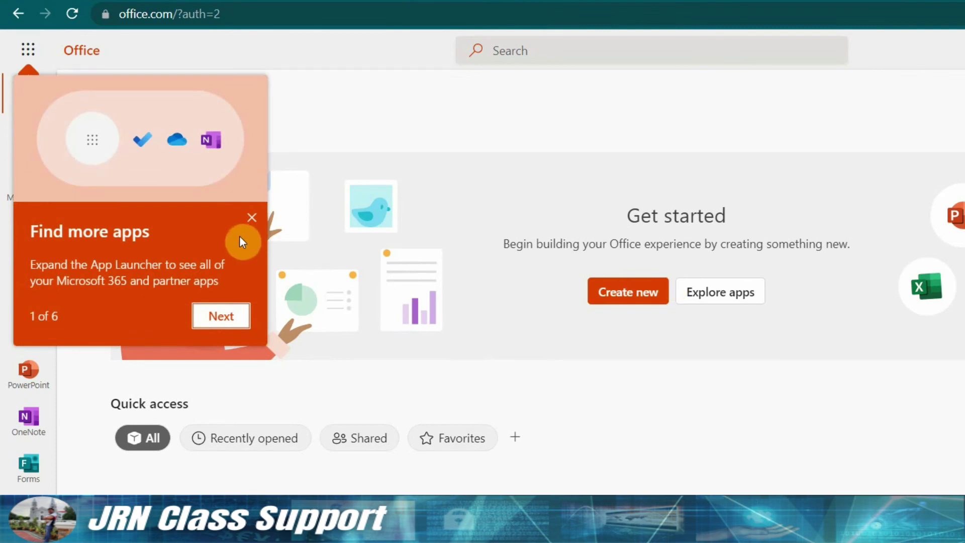
left_click(252, 217)
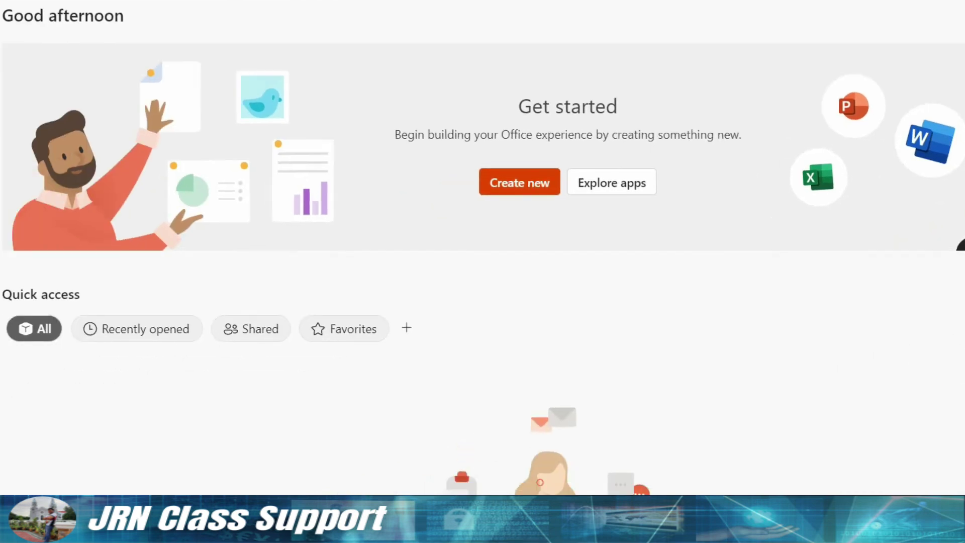
Launch Word from Top apps in the Windows Start menu.
key("super")
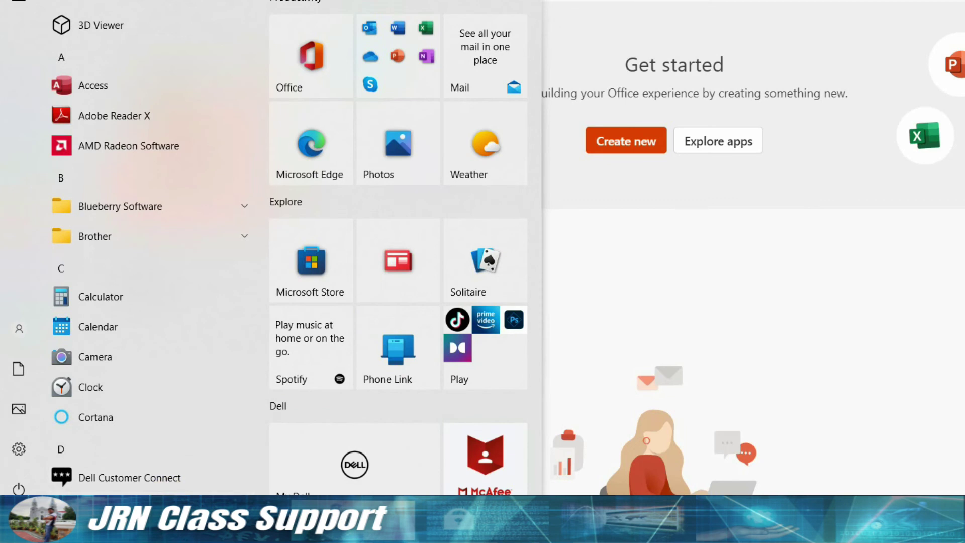
type("o")
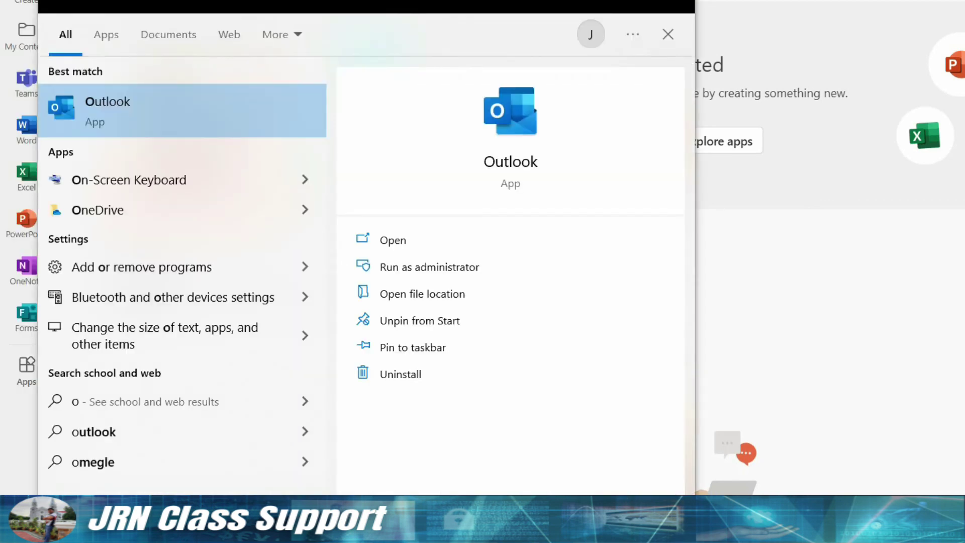
key("BackSpace")
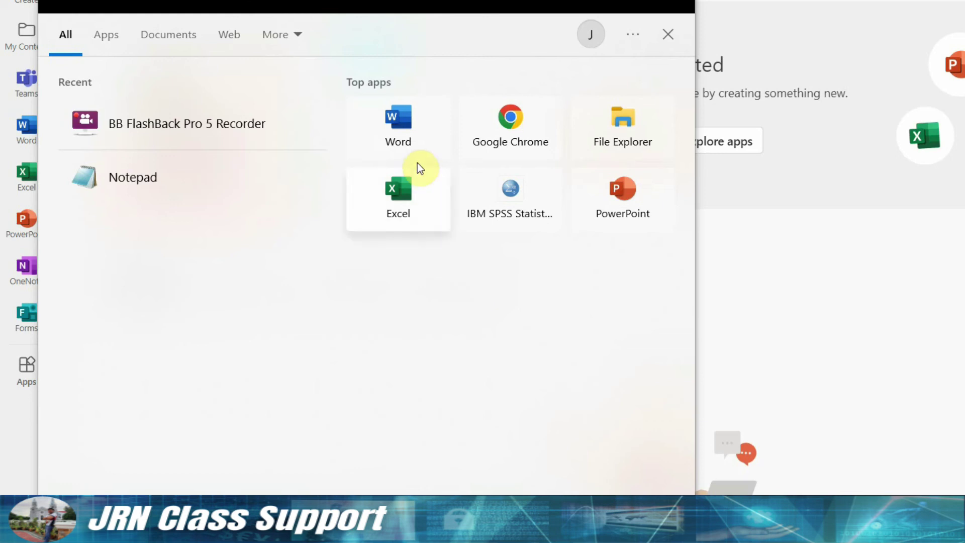
left_click(493, 217)
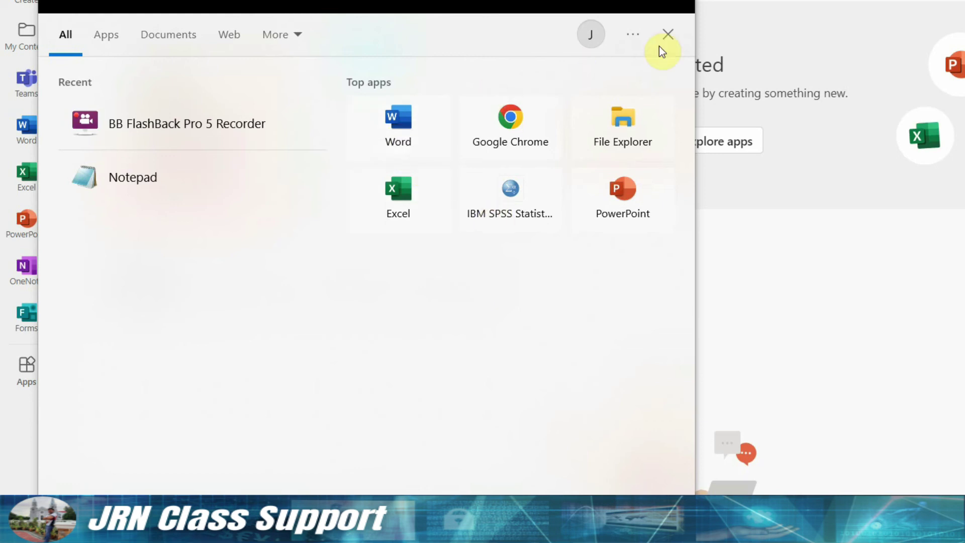
left_click(518, 208)
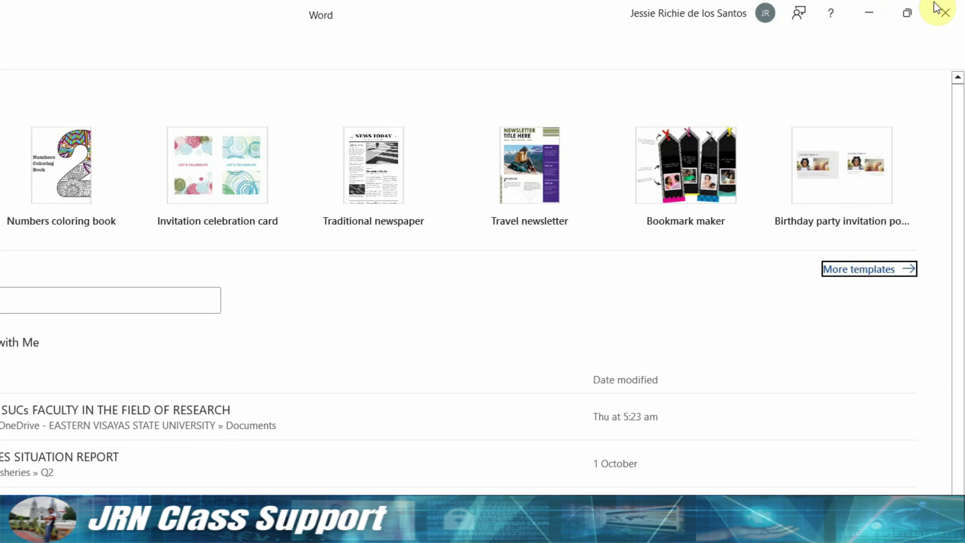
Close Word to return to the Office.com 'Get started' page.
left_click(948, 15)
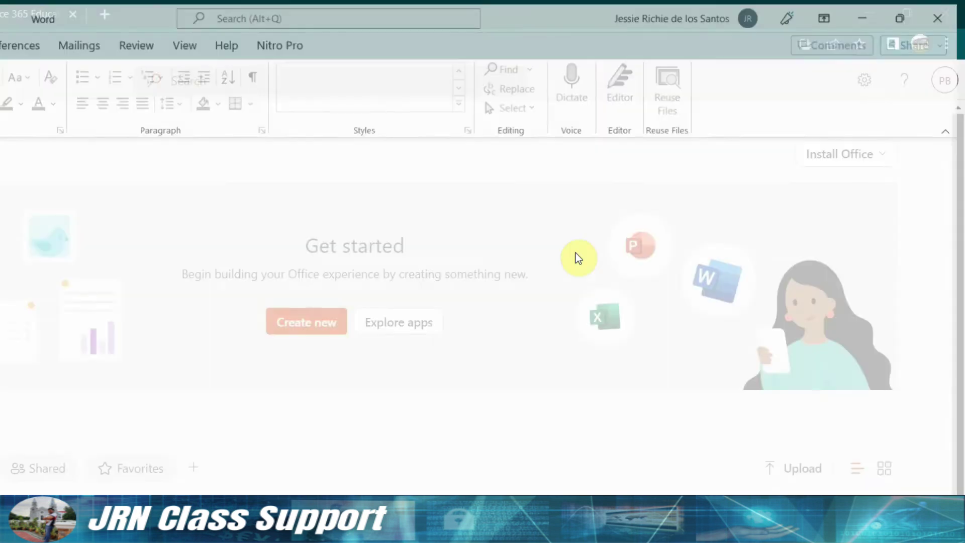